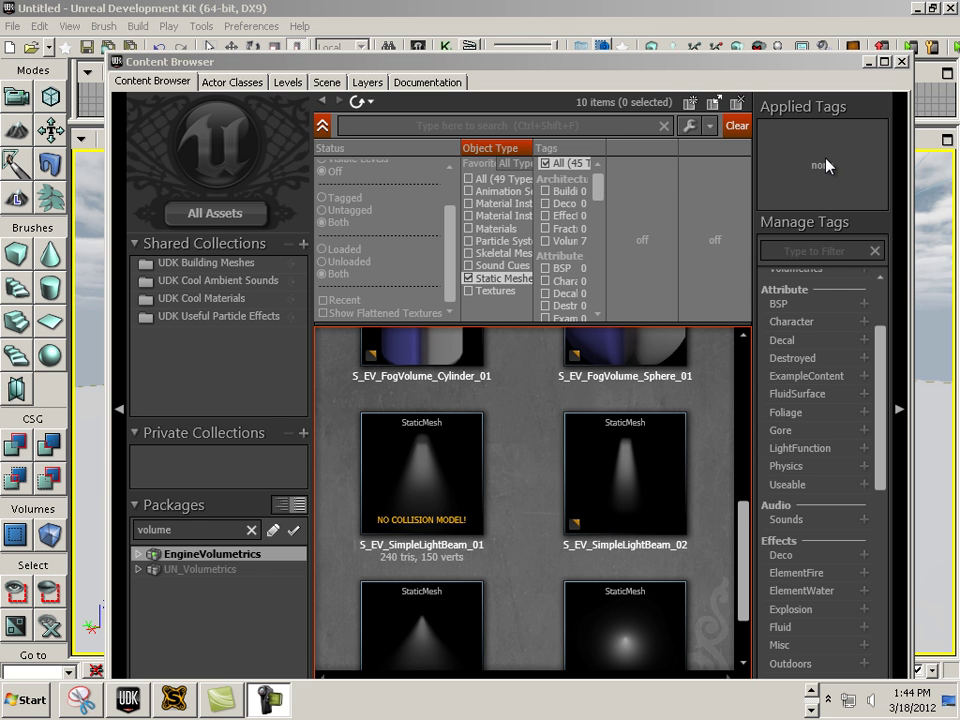
Place the S_EV_SimpleLightBeam_01 static mesh from the EngineVolumetrics package inside the building, just behind its window opening.
{"action": "double_click", "coordinate": [612, 62]}
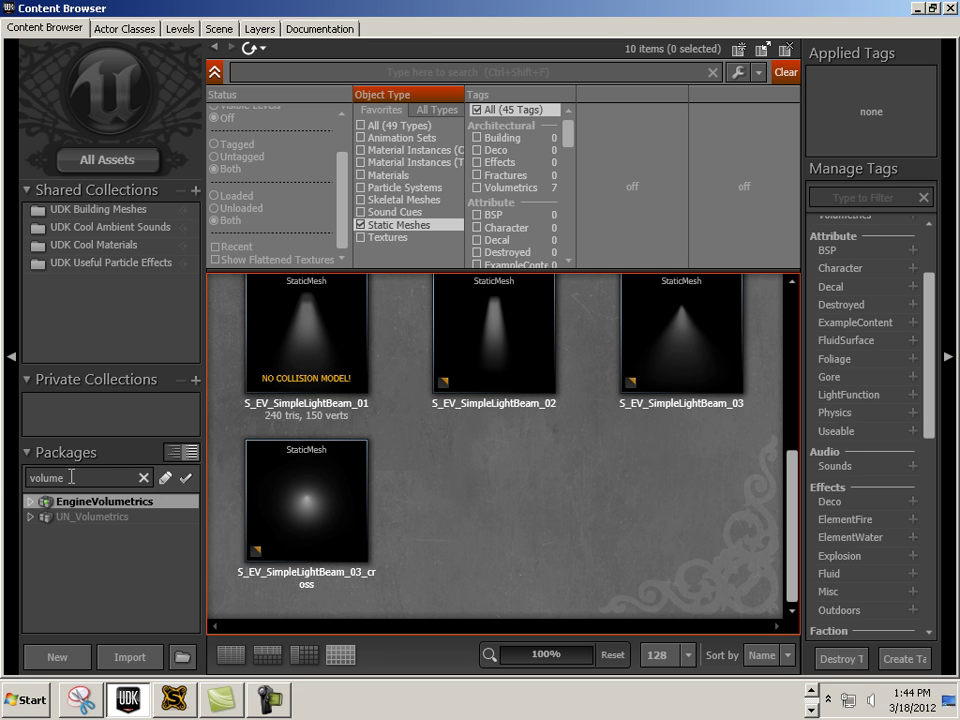
{"action": "left_click_drag", "start_coordinate": [77, 477], "coordinate": [3, 475]}
{"action": "scroll", "coordinate": [530, 521], "scroll_direction": "up", "scroll_amount": 3}
{"action": "scroll", "coordinate": [530, 521], "scroll_direction": "down", "scroll_amount": 3}
{"action": "scroll", "coordinate": [570, 453], "scroll_direction": "up", "scroll_amount": 3}
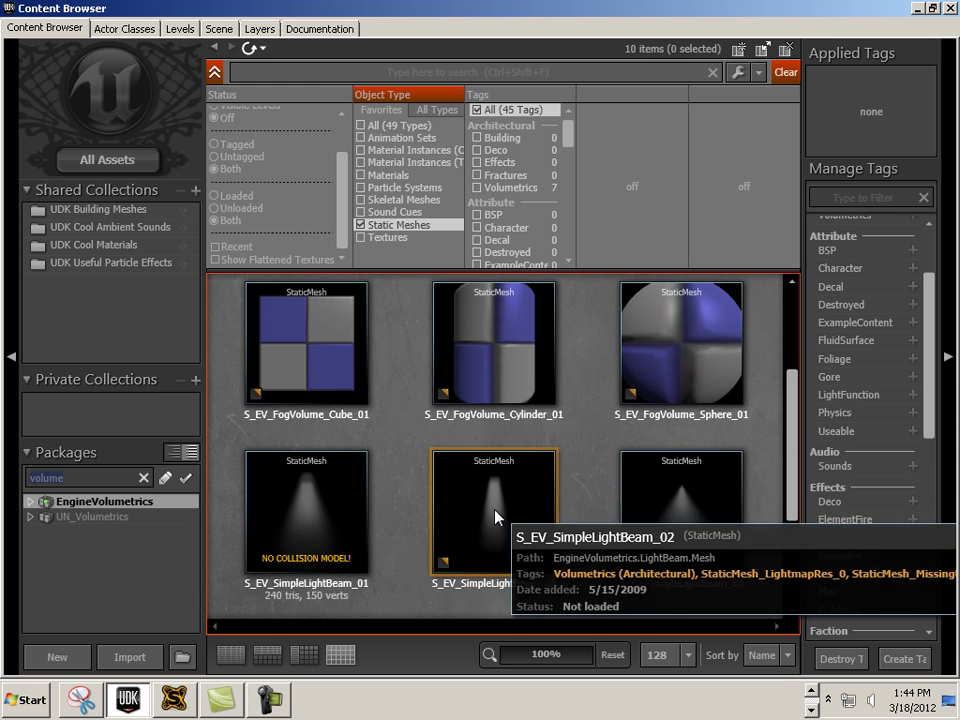
{"action": "left_click", "coordinate": [345, 510]}
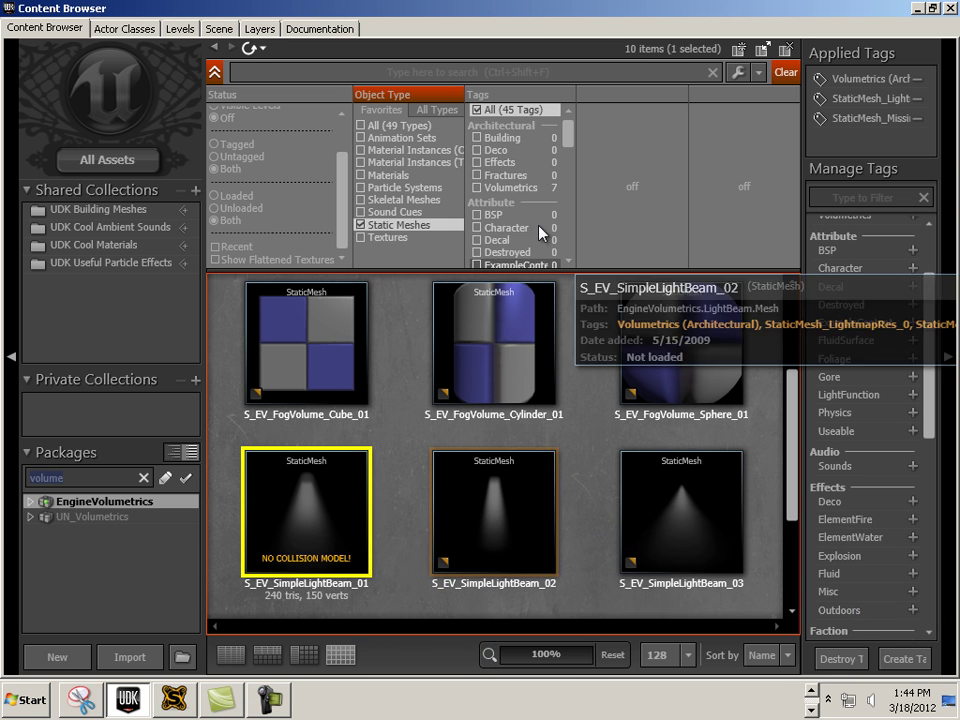
{"action": "double_click", "coordinate": [325, 14]}
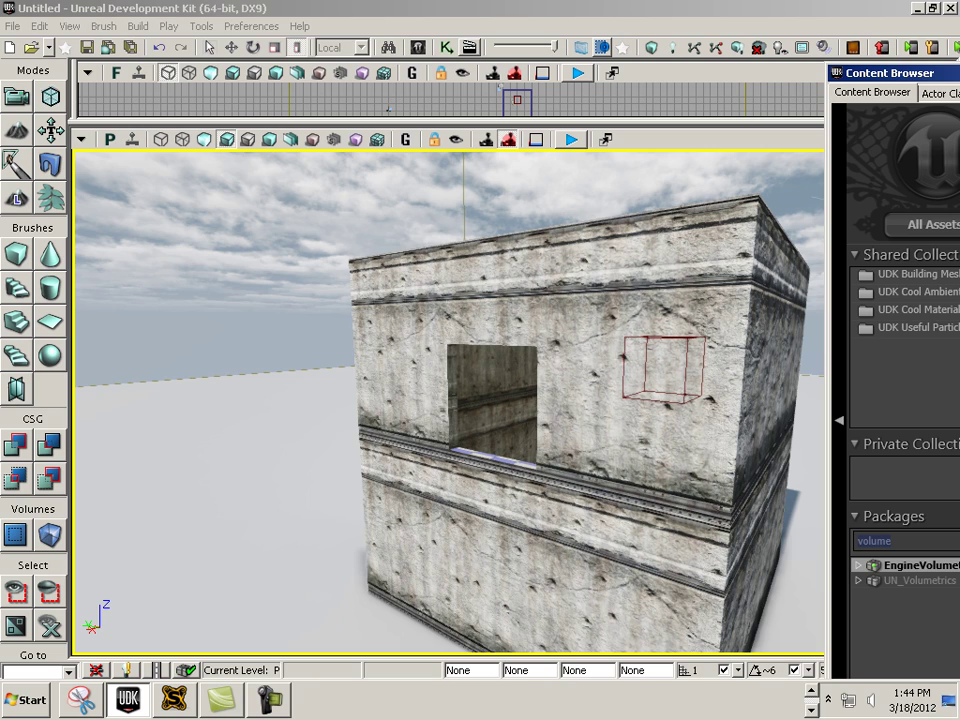
{"action": "left_click_drag", "start_coordinate": [291, 533], "coordinate": [507, 410]}
{"action": "left_click_drag", "start_coordinate": [527, 559], "coordinate": [417, 423]}
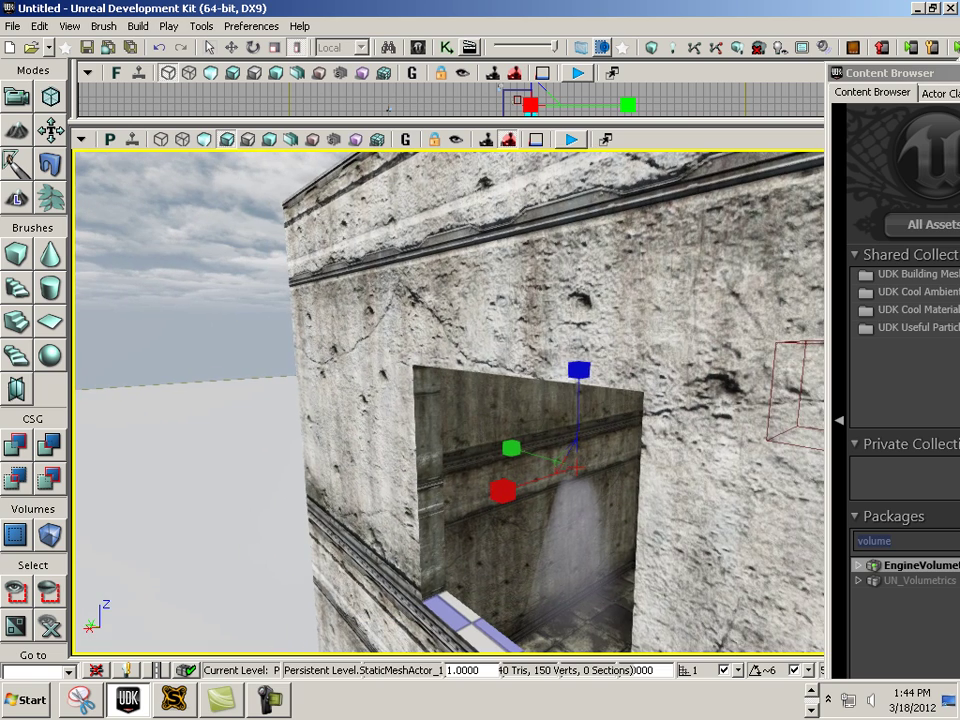
Inspect the S_EV_SimpleLightBeam_01 mesh in the Static Mesh Editor with its bounds and then its wireframe shown.
{"action": "left_click_drag", "start_coordinate": [880, 73], "coordinate": [806, 2]}
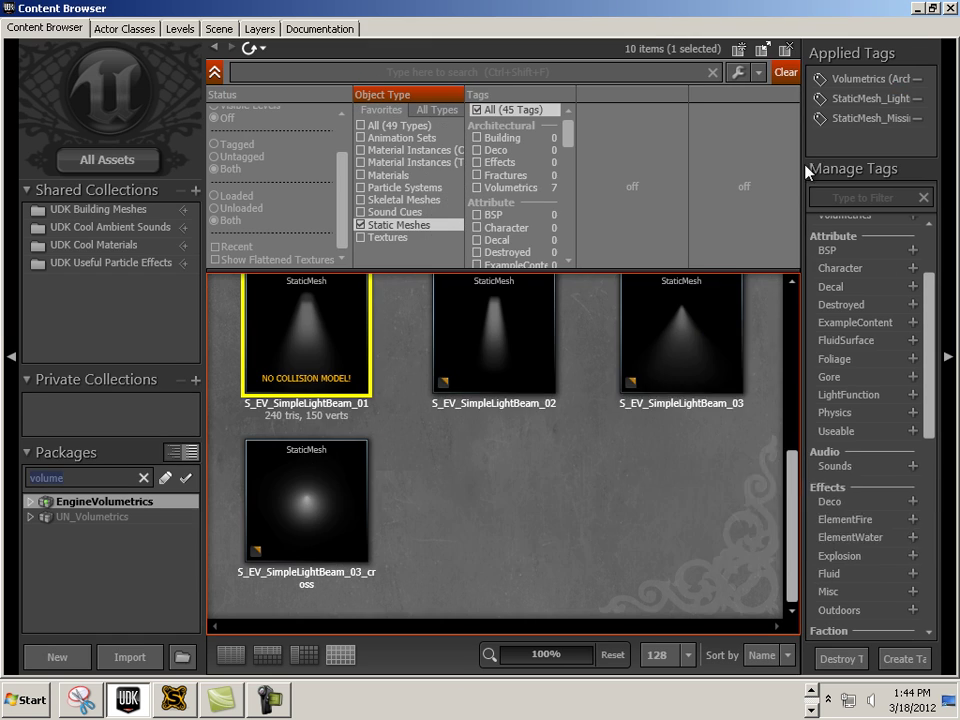
{"action": "double_click", "coordinate": [296, 352]}
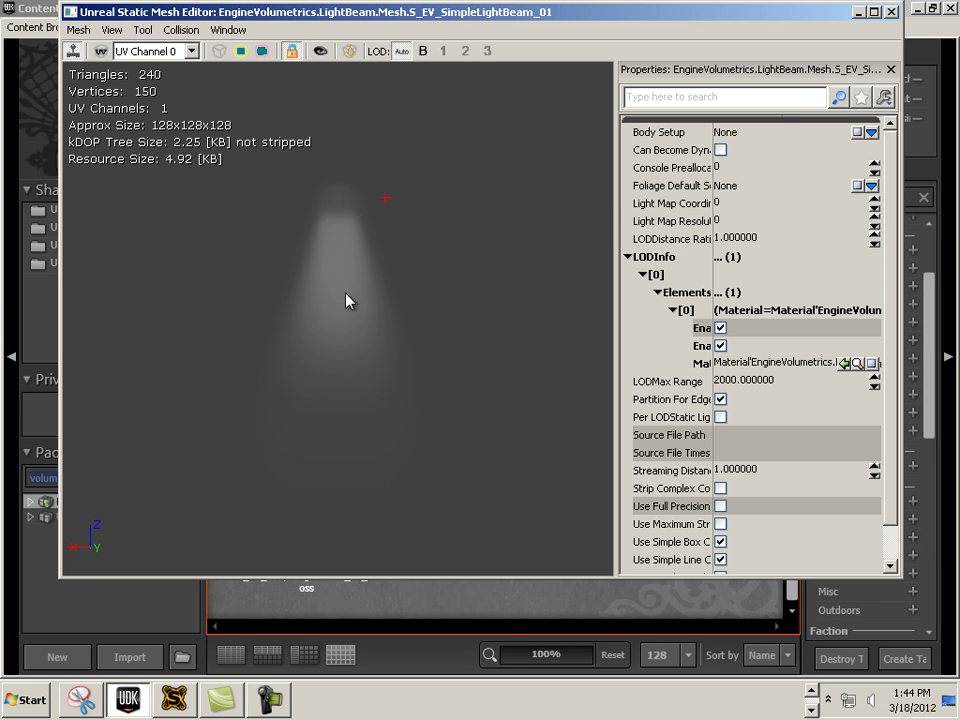
{"action": "left_click", "coordinate": [240, 52]}
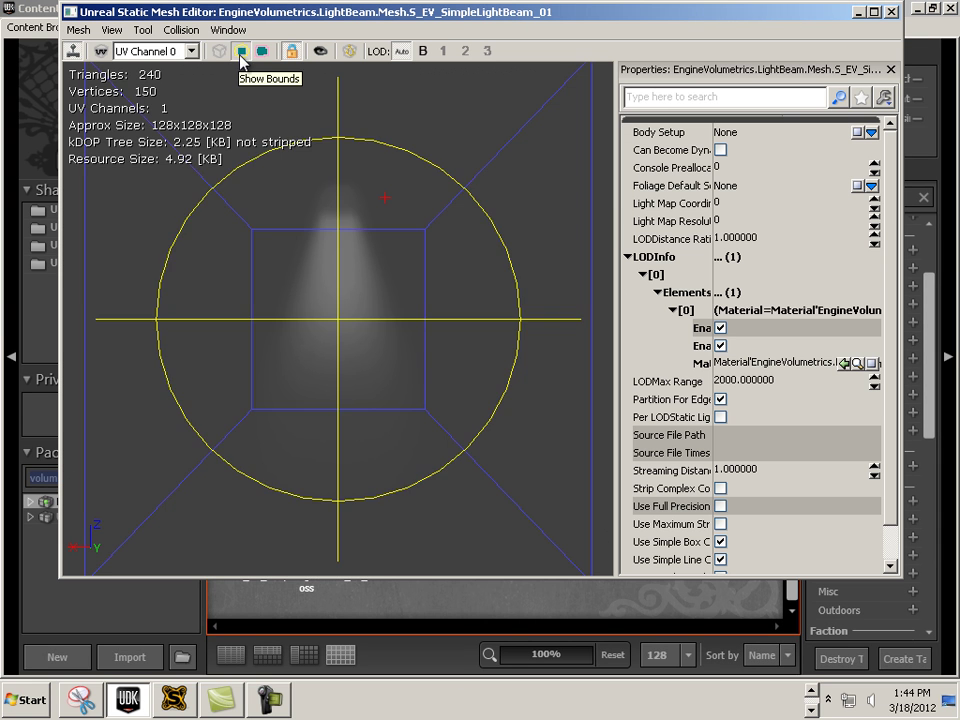
{"action": "left_click", "coordinate": [241, 54]}
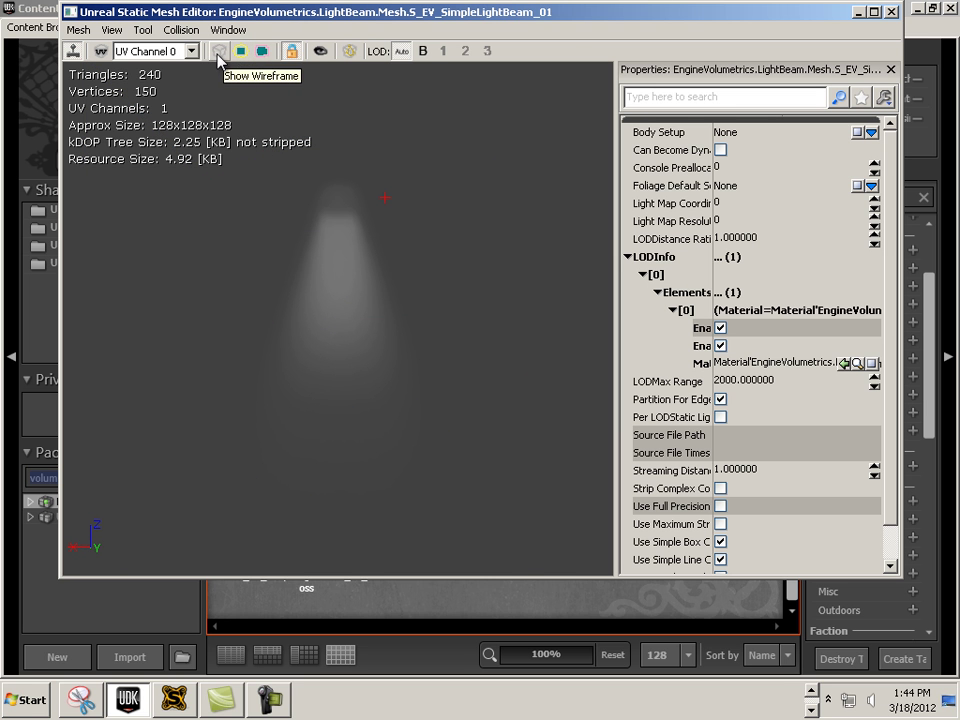
{"action": "left_click", "coordinate": [219, 57]}
{"action": "left_click_drag", "start_coordinate": [317, 302], "coordinate": [490, 345]}
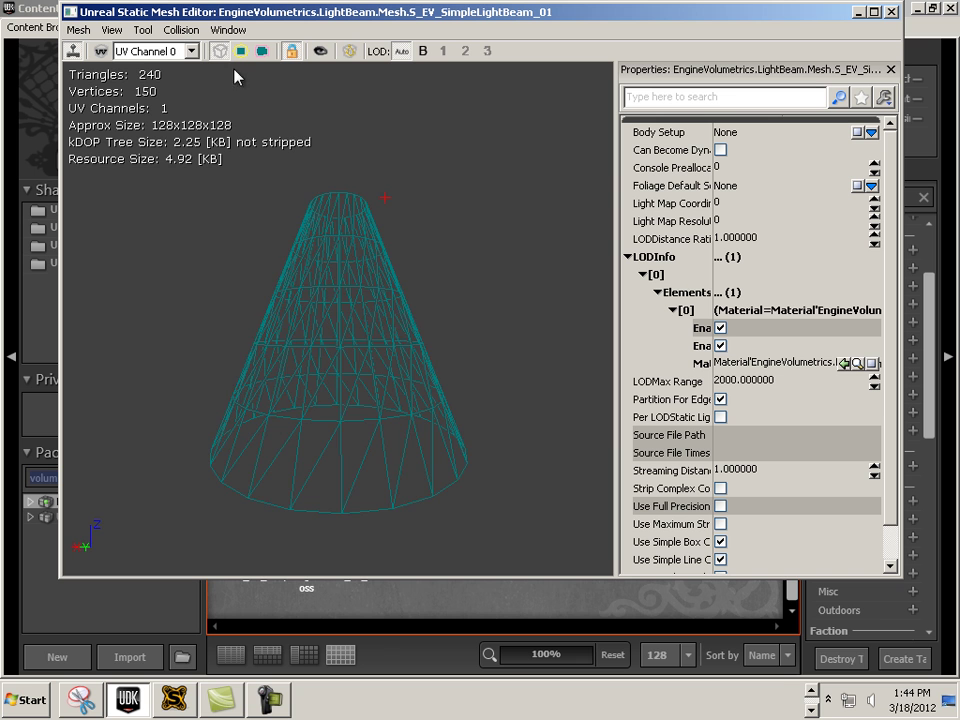
{"action": "left_click", "coordinate": [220, 52]}
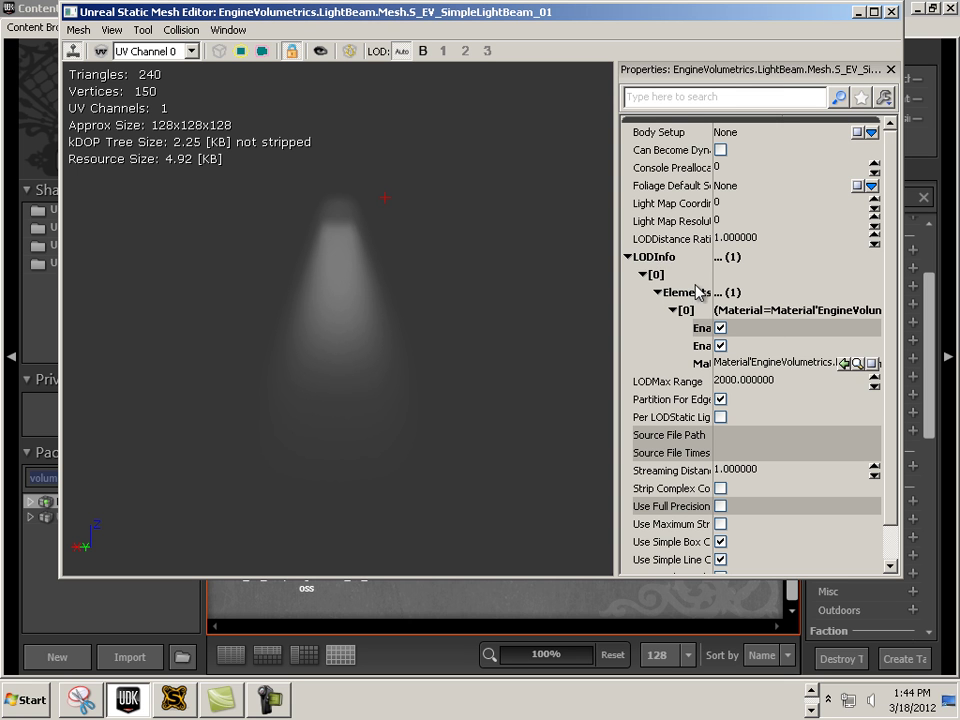
Open the light beam's M_EV_Lightbeam_Master_01 material and examine its node network, including the texture, contrast, falloff and panning groups.
{"action": "left_click", "coordinate": [857, 366]}
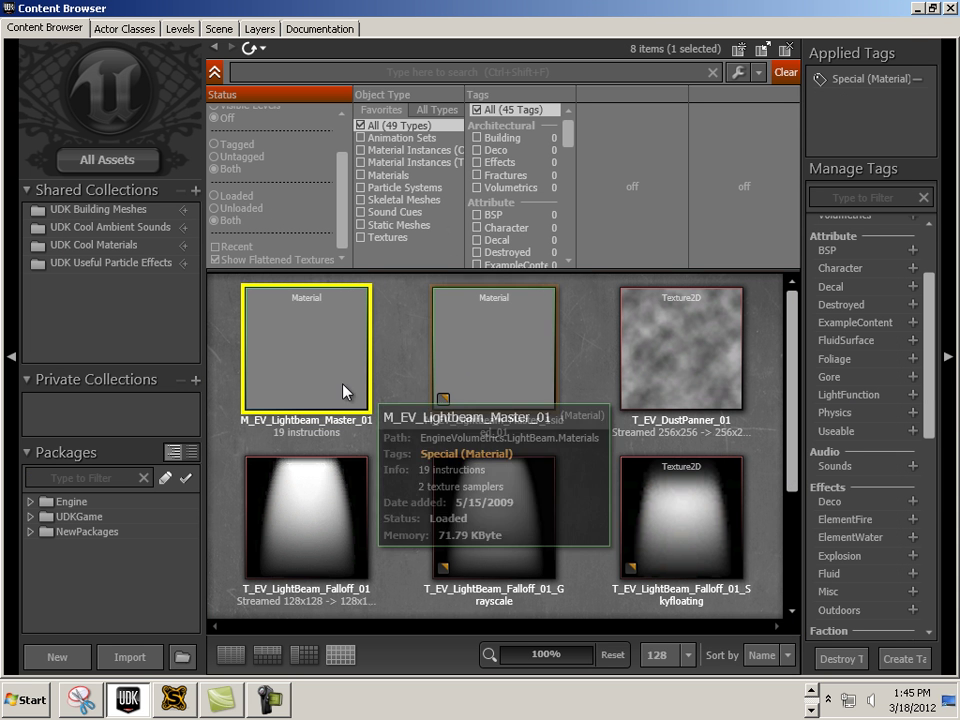
{"action": "double_click", "coordinate": [301, 333]}
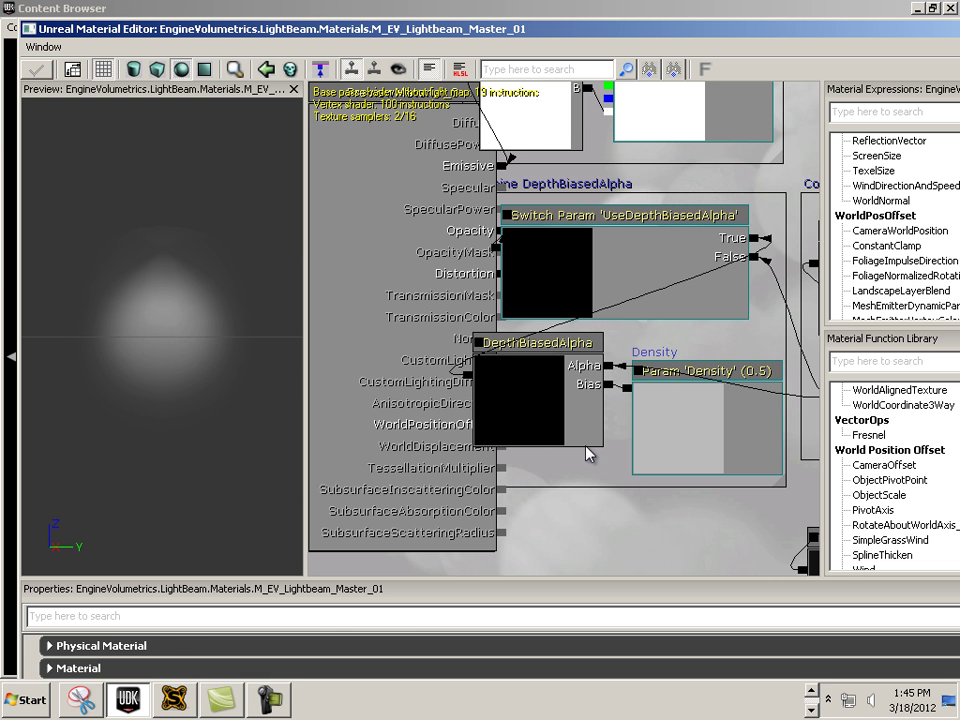
{"action": "scroll", "coordinate": [634, 497], "scroll_direction": "down", "scroll_amount": 9}
{"action": "left_click_drag", "start_coordinate": [503, 445], "coordinate": [336, 336]}
{"action": "scroll", "coordinate": [501, 455], "scroll_direction": "up", "scroll_amount": 4}
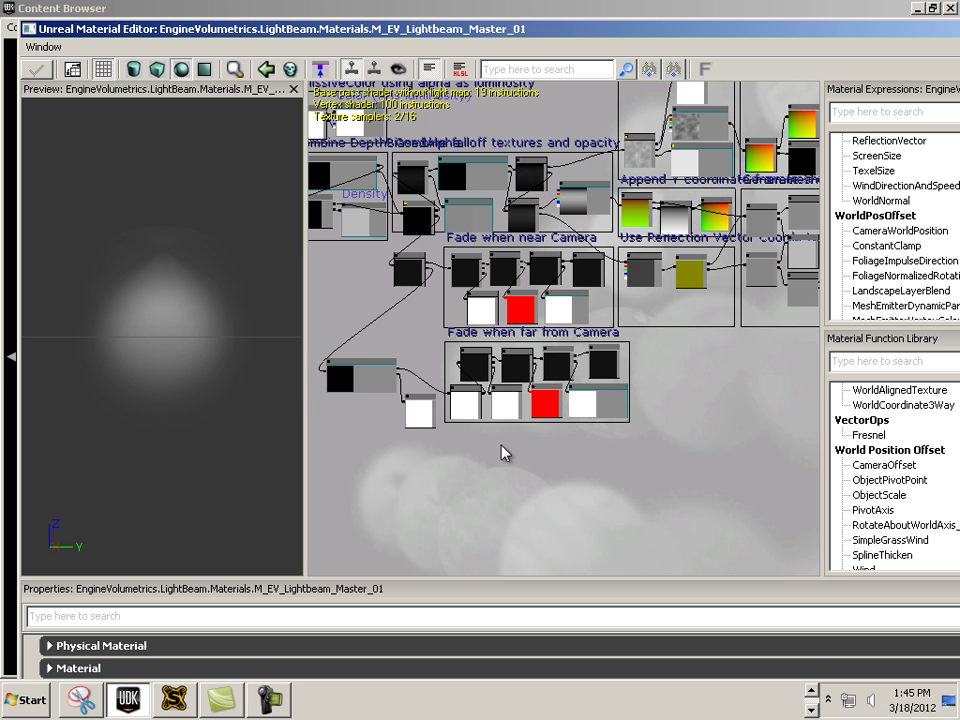
{"action": "left_click_drag", "start_coordinate": [538, 523], "coordinate": [694, 585]}
{"action": "left_click_drag", "start_coordinate": [504, 399], "coordinate": [311, 351]}
{"action": "scroll", "coordinate": [441, 420], "scroll_direction": "up", "scroll_amount": 3}
{"action": "scroll", "coordinate": [390, 410], "scroll_direction": "up", "scroll_amount": 1}
{"action": "left_click_drag", "start_coordinate": [741, 471], "coordinate": [476, 567]}
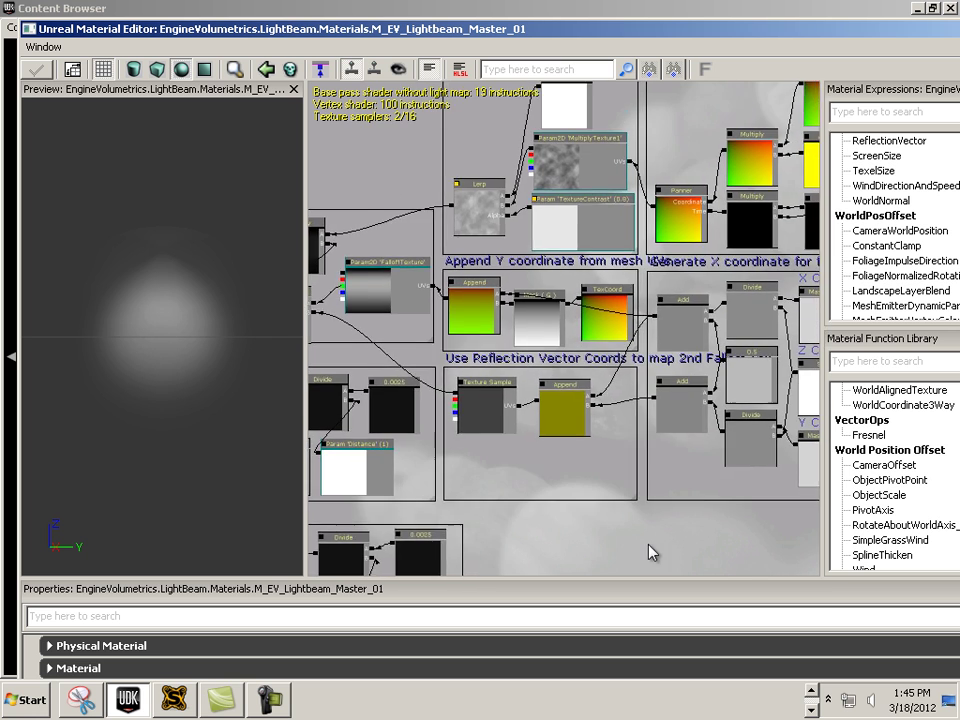
{"action": "left_click_drag", "start_coordinate": [640, 550], "coordinate": [510, 549]}
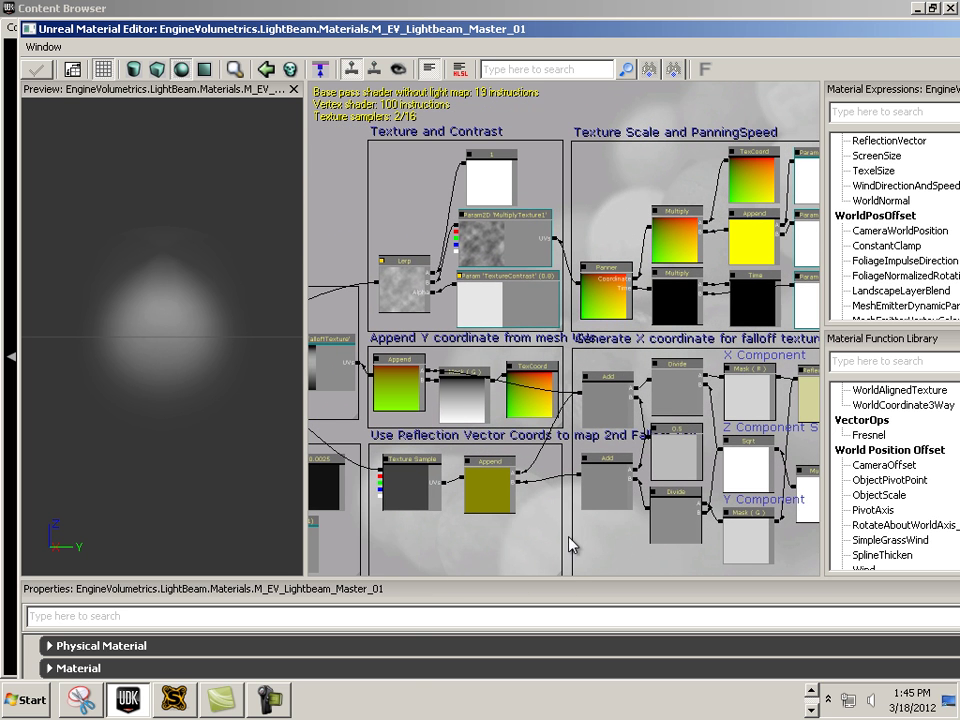
Clear the material editor and Content Browser out of the way and close the Static Mesh Editor to return to the level.
{"action": "left_click_drag", "start_coordinate": [363, 30], "coordinate": [959, 290]}
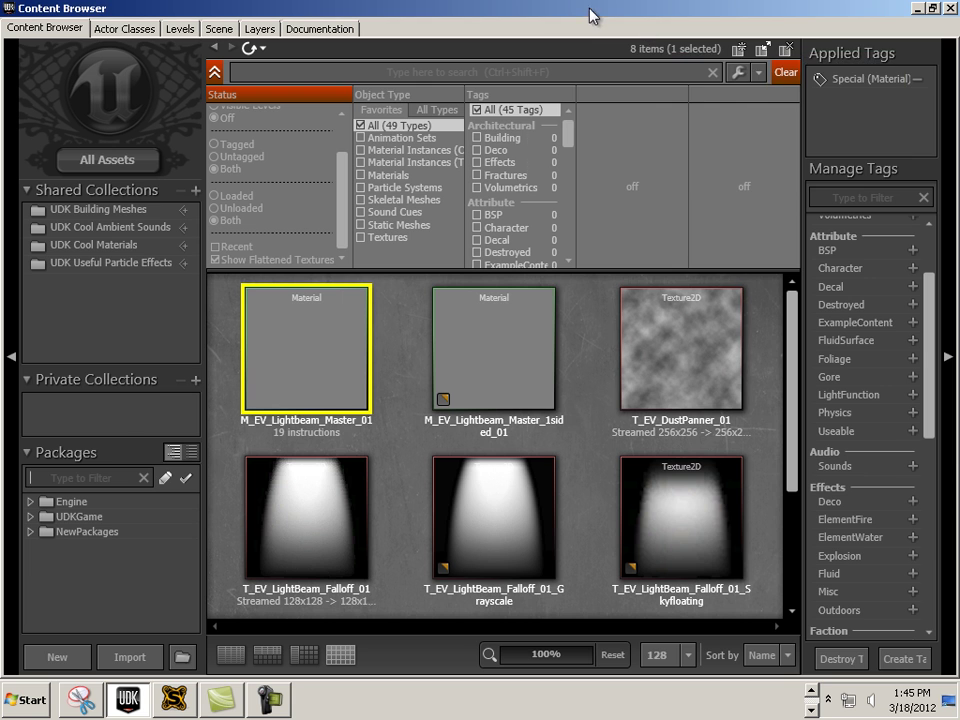
{"action": "left_click_drag", "start_coordinate": [480, 8], "coordinate": [959, 158]}
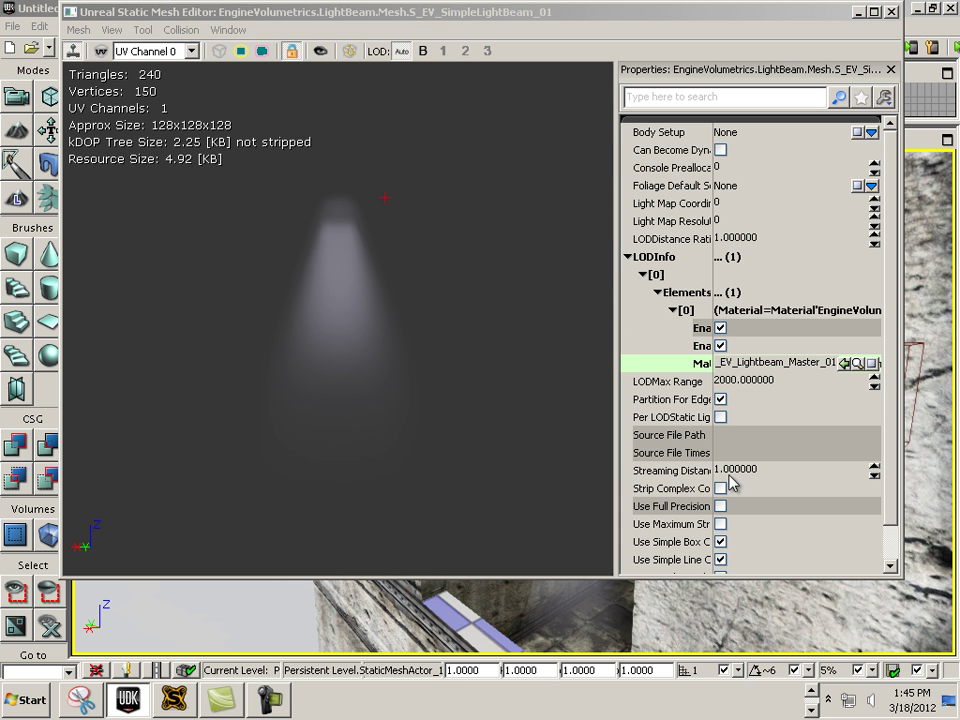
{"action": "left_click", "coordinate": [890, 13]}
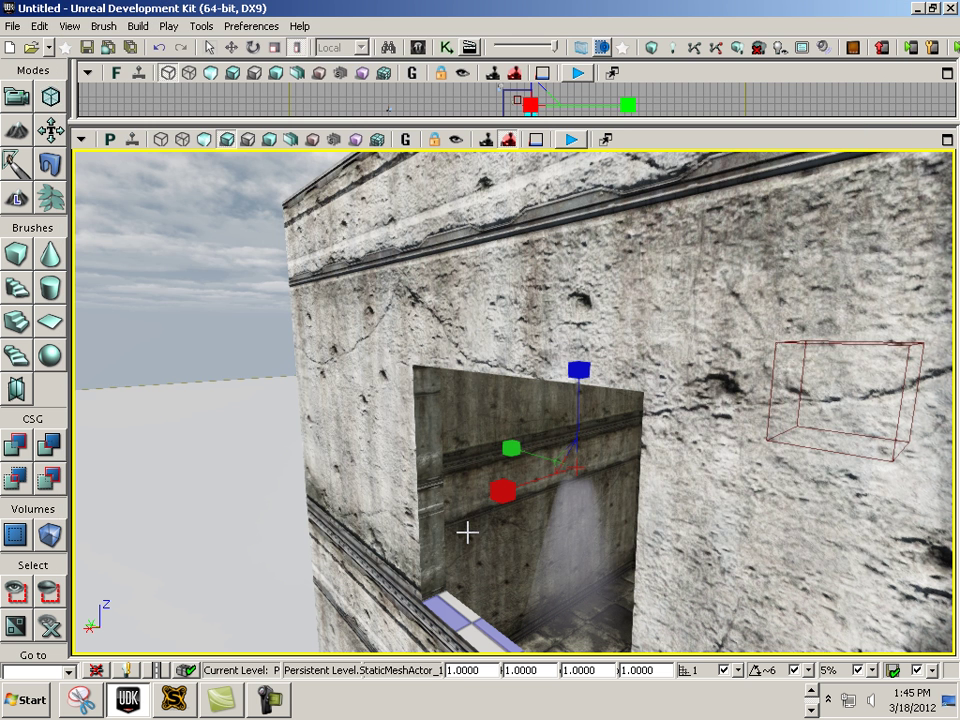
Rotate the light beam mesh so that it slants down into the room.
{"action": "left_click", "coordinate": [253, 47]}
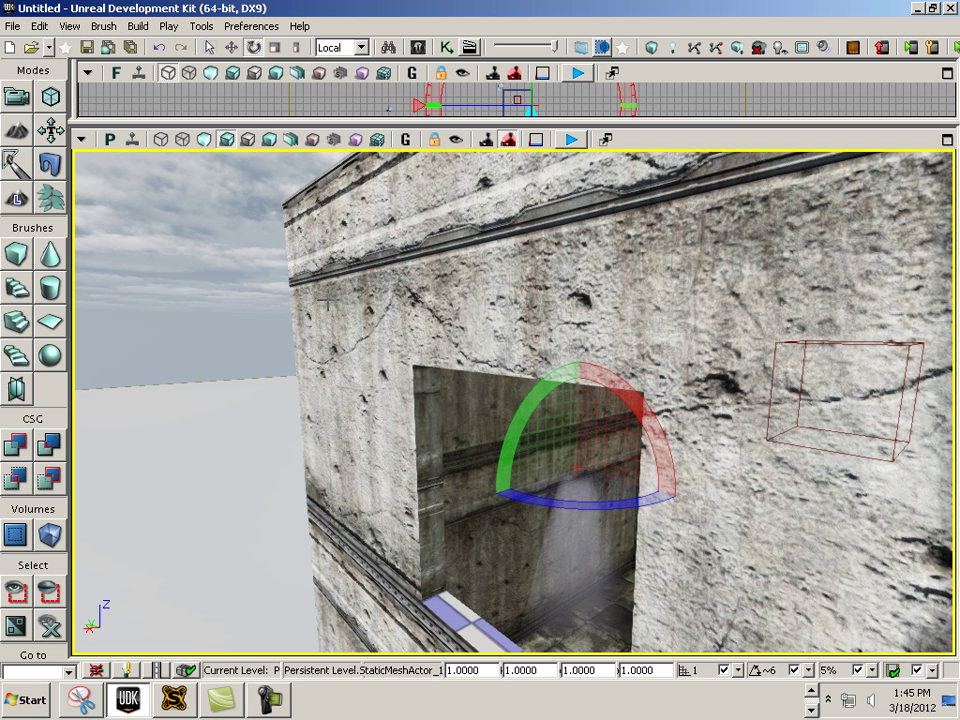
{"action": "left_click_drag", "start_coordinate": [506, 452], "coordinate": [469, 555]}
{"action": "left_click_drag", "start_coordinate": [427, 514], "coordinate": [419, 470]}
Switch to translation in World coordinates and move the light beam across the room to the window.
{"action": "left_click", "coordinate": [231, 47]}
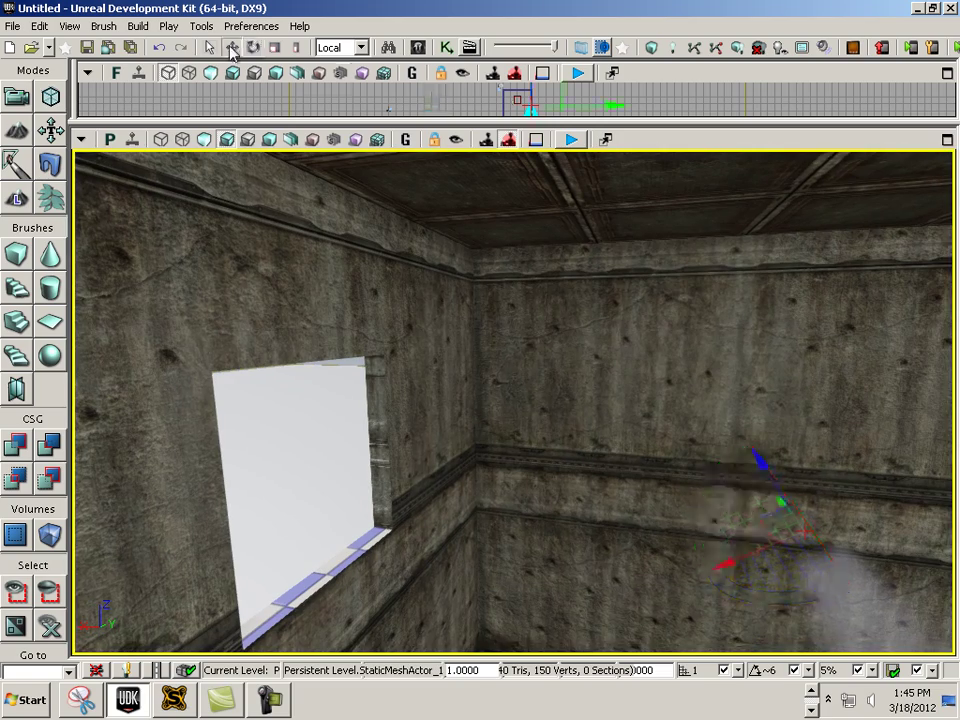
{"action": "left_click", "coordinate": [361, 48]}
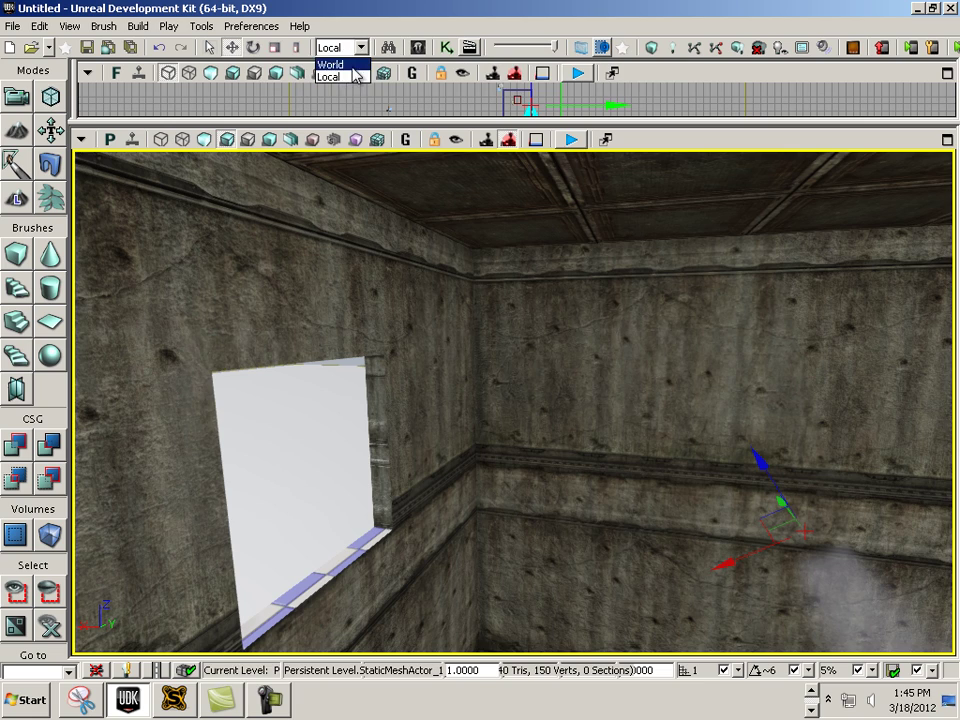
{"action": "left_click", "coordinate": [346, 65]}
{"action": "left_click_drag", "start_coordinate": [776, 517], "coordinate": [720, 506]}
{"action": "left_click_drag", "start_coordinate": [621, 499], "coordinate": [335, 527]}
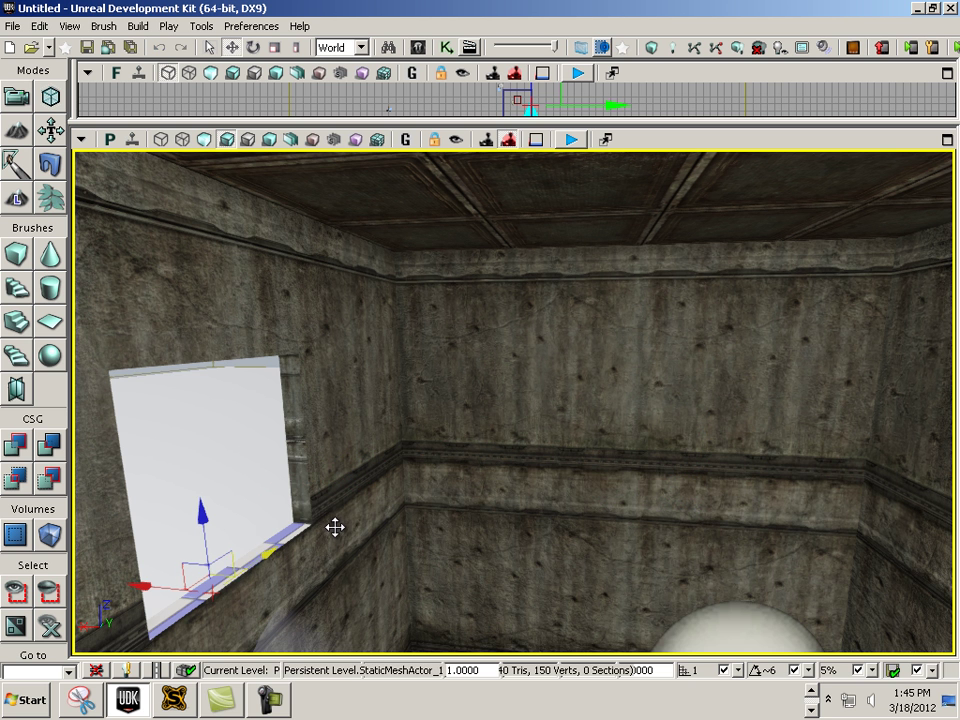
{"action": "left_click", "coordinate": [216, 521]}
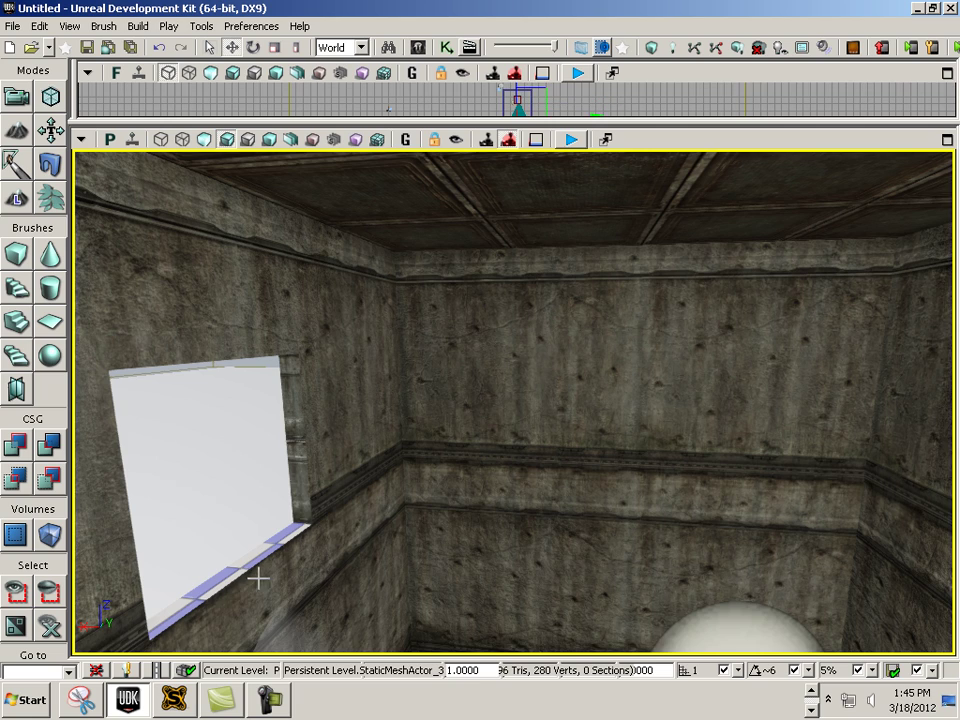
{"action": "left_click", "coordinate": [292, 626]}
{"action": "left_click_drag", "start_coordinate": [292, 626], "coordinate": [562, 640]}
Locate and select the light beam StaticMeshActor_1 through Find Actors, keeping the search dialog clear of the beam.
{"action": "left_click", "coordinate": [14, 26]}
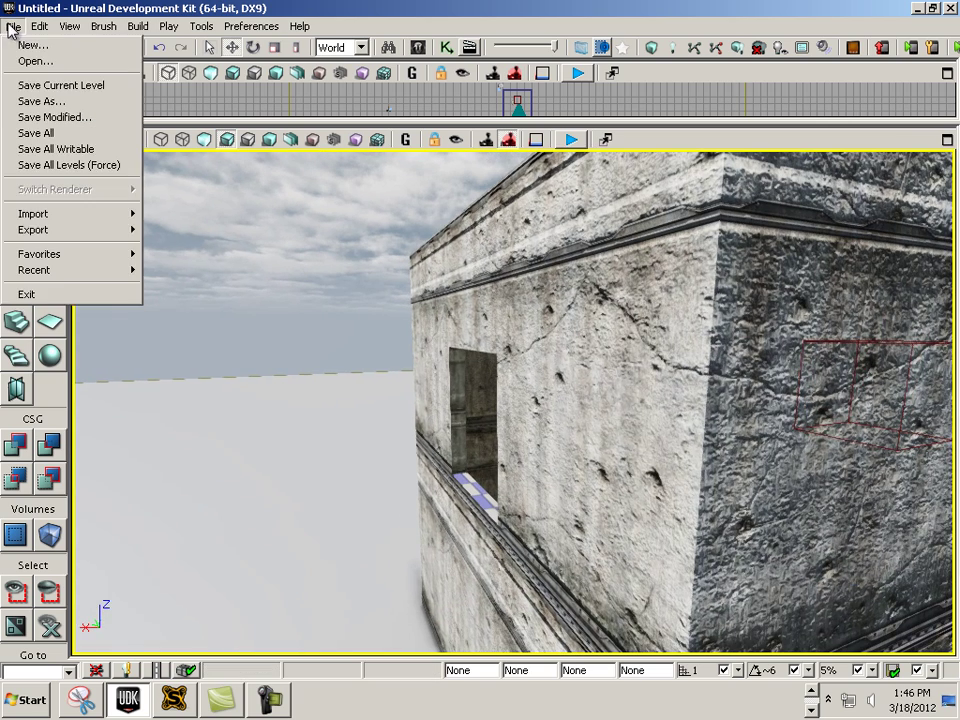
{"action": "mouse_move", "coordinate": [51, 30]}
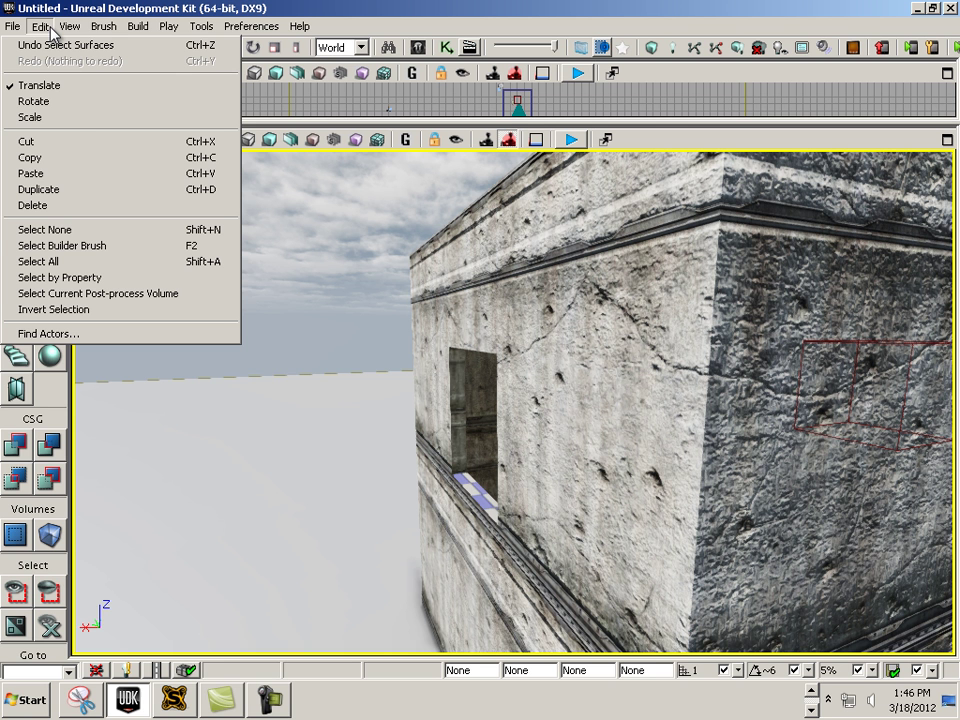
{"action": "left_click", "coordinate": [107, 333]}
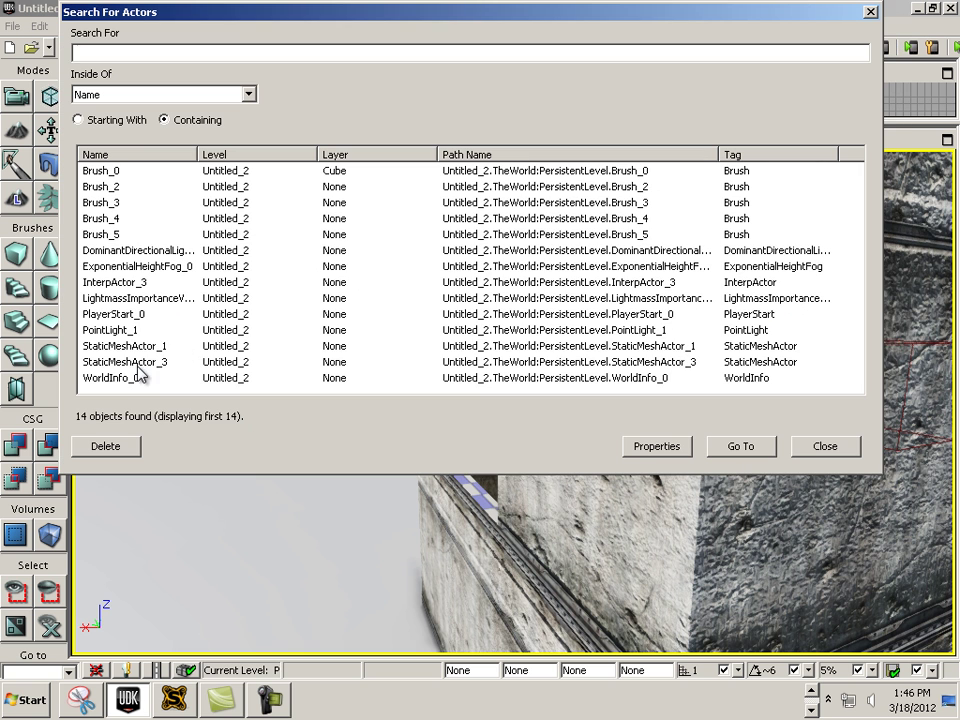
{"action": "left_click", "coordinate": [140, 346]}
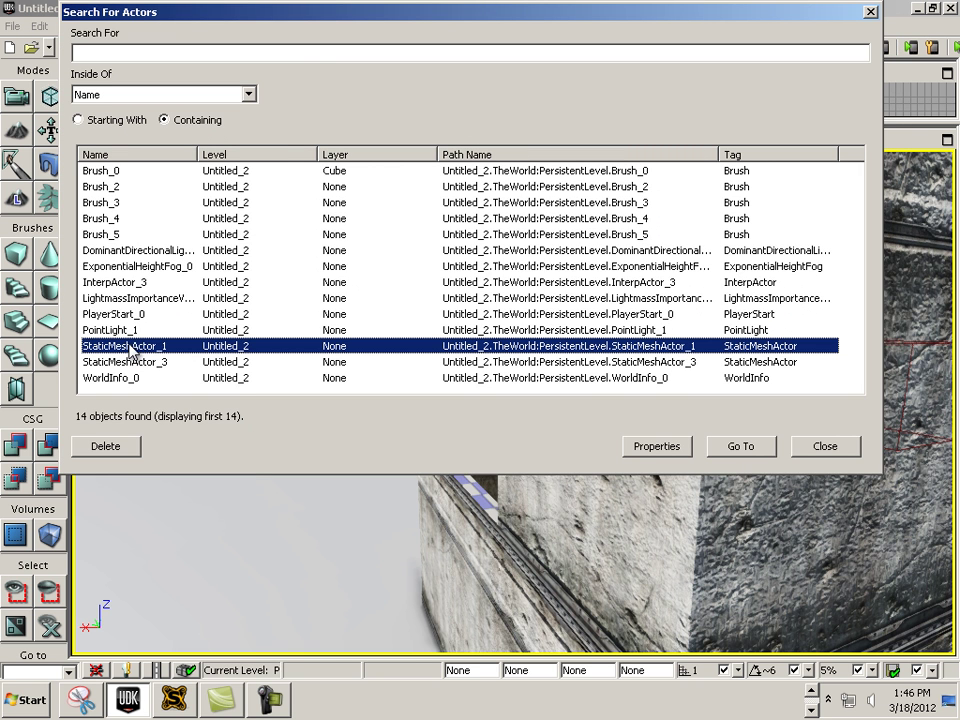
{"action": "double_click", "coordinate": [130, 347]}
{"action": "left_click_drag", "start_coordinate": [283, 30], "coordinate": [758, 92]}
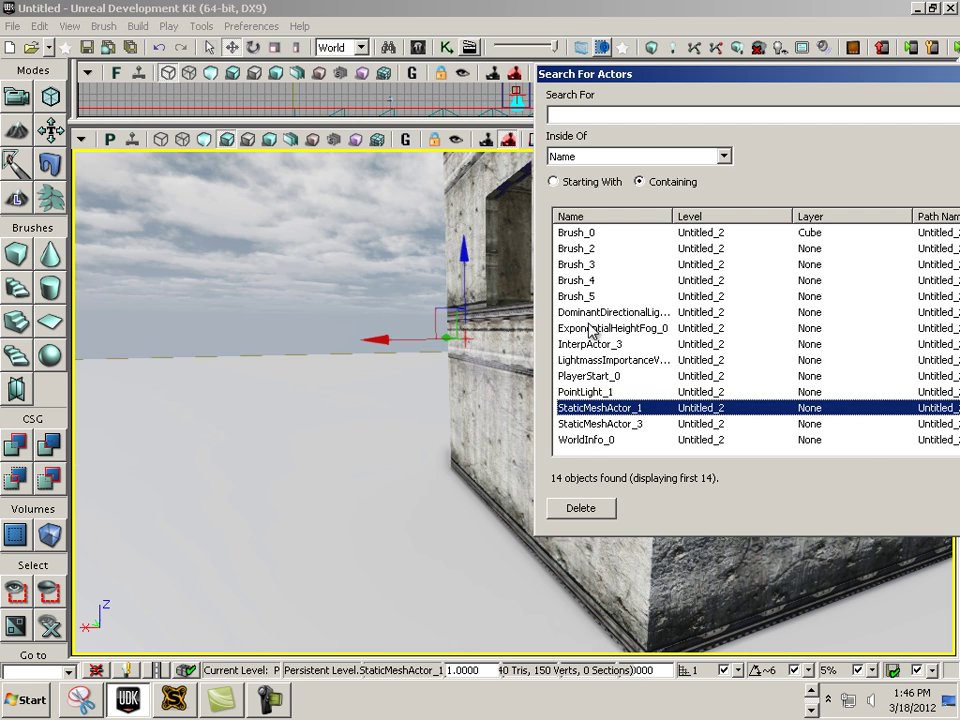
Raise the light beam to the top edge of the window opening, shift it sideways over the opening, and clear the actor search dialog away.
{"action": "left_click_drag", "start_coordinate": [461, 252], "coordinate": [509, 93]}
{"action": "left_click_drag", "start_coordinate": [332, 355], "coordinate": [452, 273]}
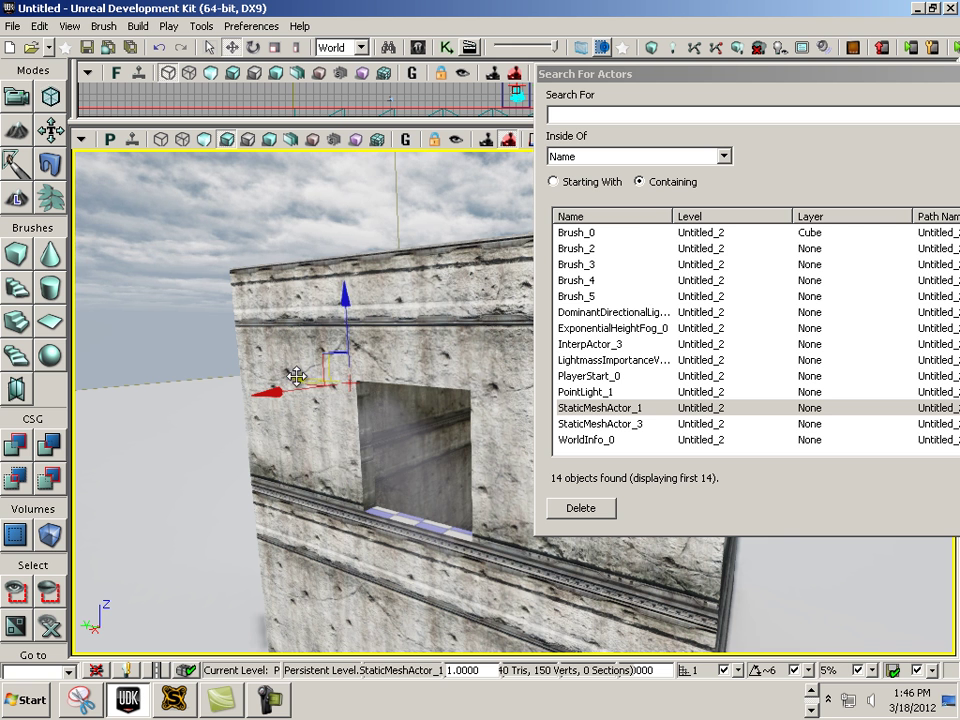
{"action": "left_click_drag", "start_coordinate": [298, 379], "coordinate": [338, 393]}
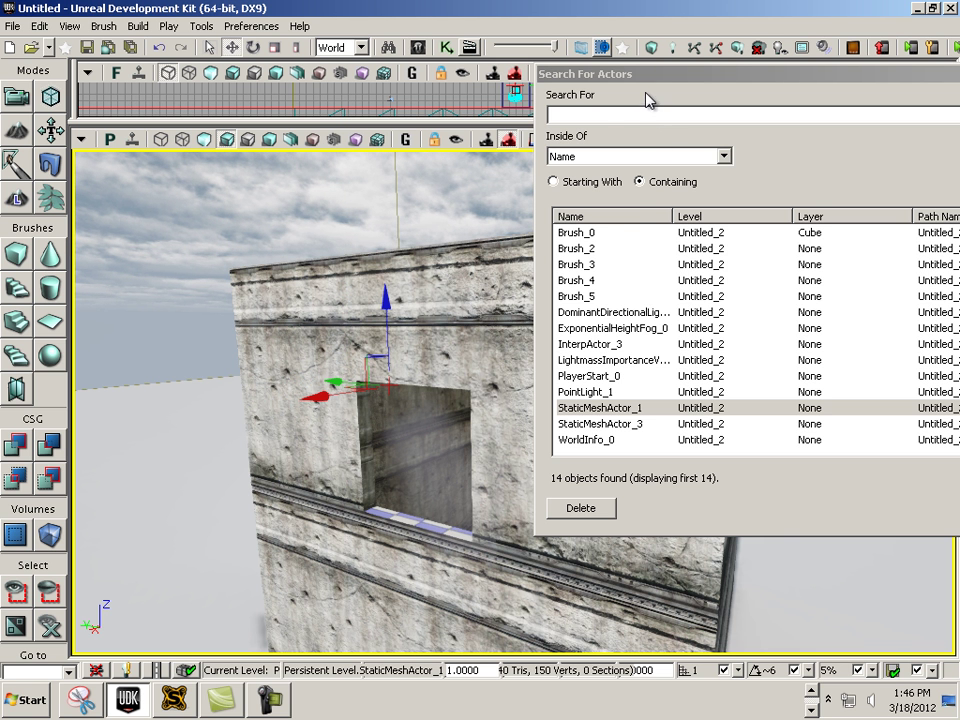
{"action": "left_click_drag", "start_coordinate": [623, 82], "coordinate": [959, 200]}
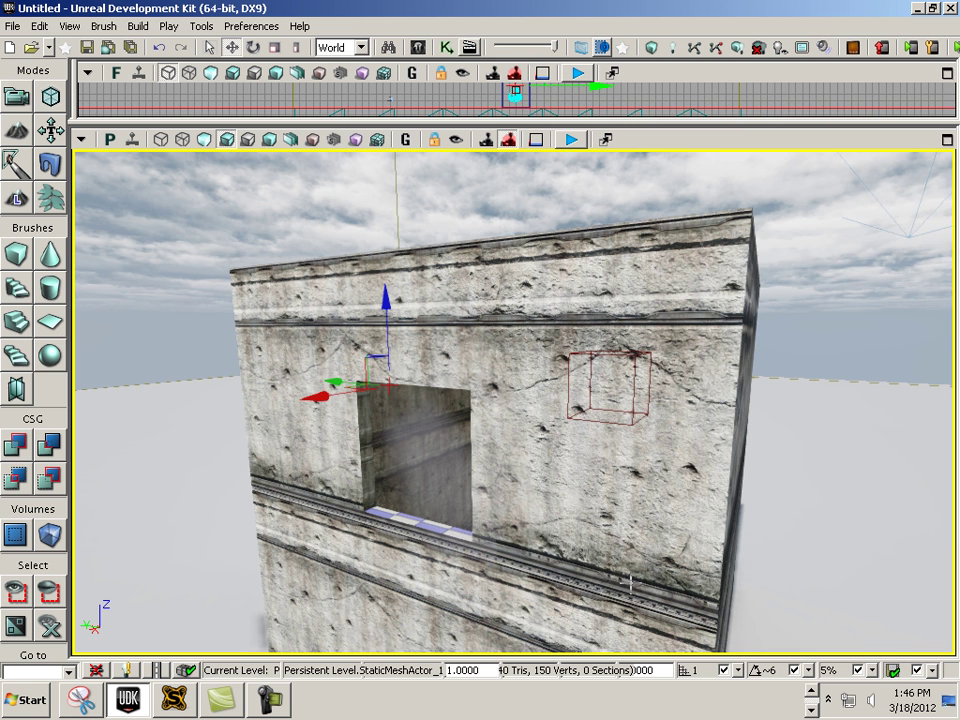
Fine-tune the light beam's height and sideways position so it lines up with the window opening inside and outside.
{"action": "left_click_drag", "start_coordinate": [567, 548], "coordinate": [560, 508]}
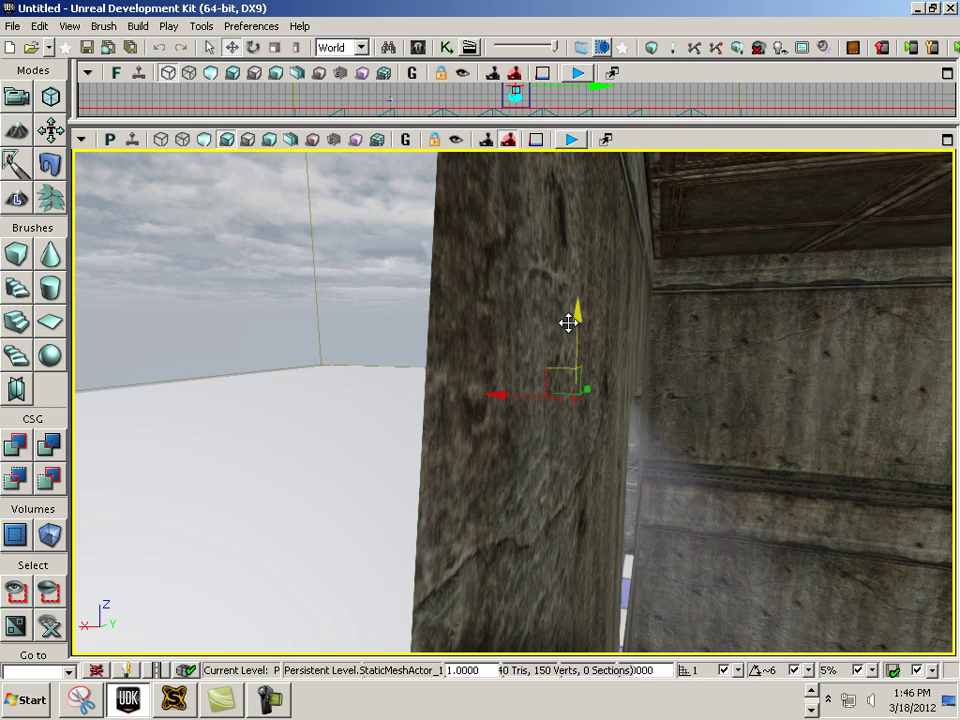
{"action": "mouse_move", "coordinate": [877, 579]}
{"action": "left_mouse_down"}
{"action": "mouse_move", "coordinate": [945, 579]}
{"action": "mouse_move", "coordinate": [940, 588]}
{"action": "mouse_move", "coordinate": [911, 579]}
{"action": "mouse_move", "coordinate": [874, 588]}
{"action": "left_mouse_up"}
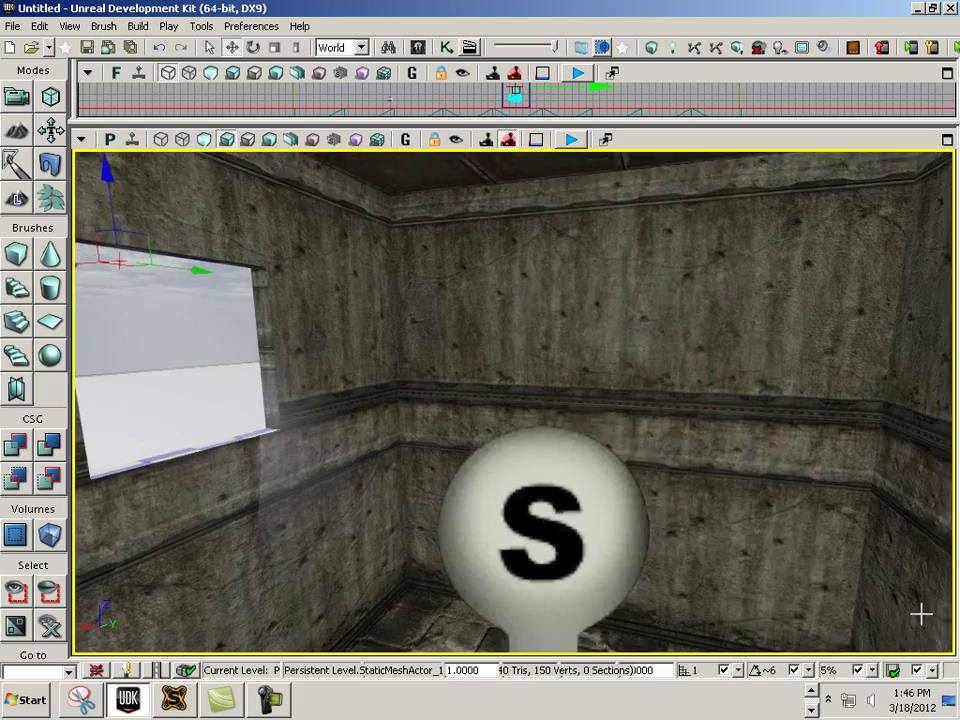
{"action": "left_click_drag", "start_coordinate": [921, 613], "coordinate": [286, 486]}
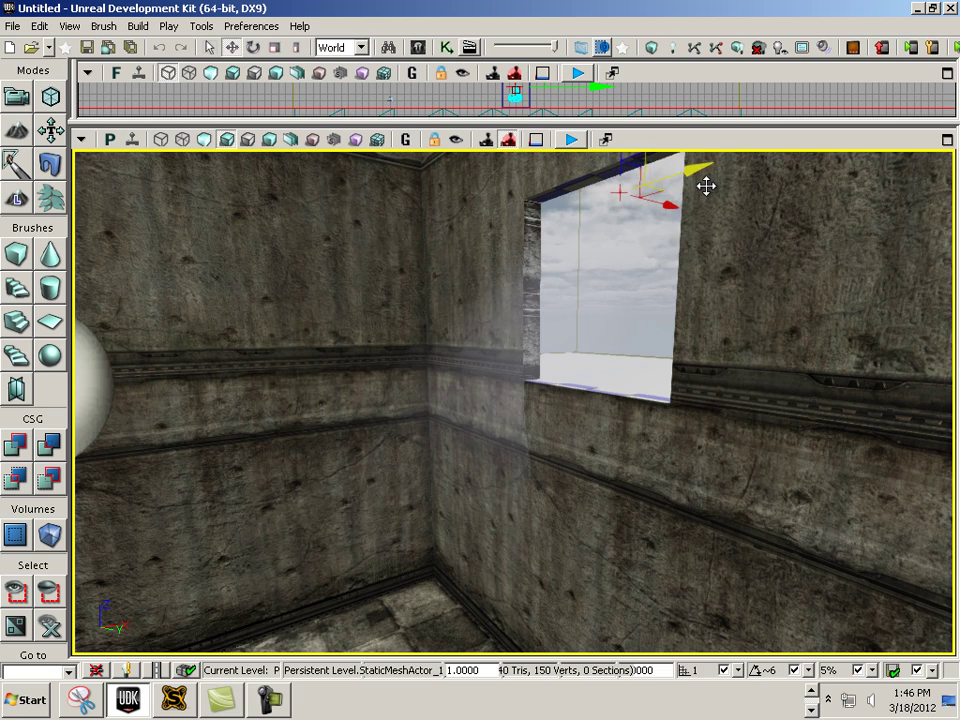
{"action": "left_click_drag", "start_coordinate": [650, 289], "coordinate": [631, 184]}
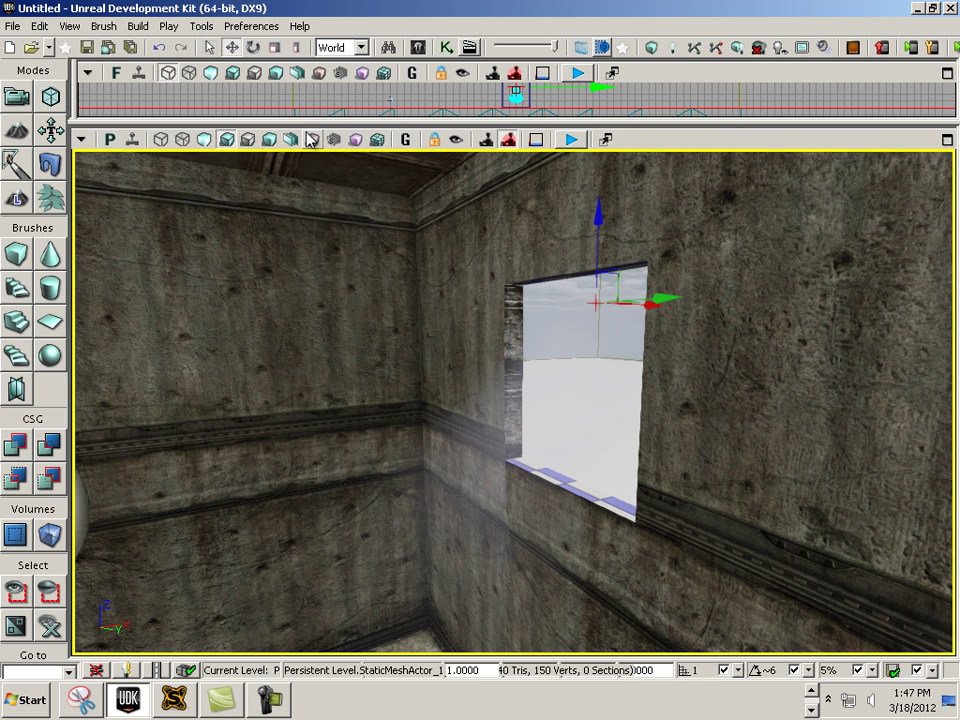
Rotate the light beam by about -17 degrees at the window and check its slant from outside and inside the room.
{"action": "left_click", "coordinate": [253, 47]}
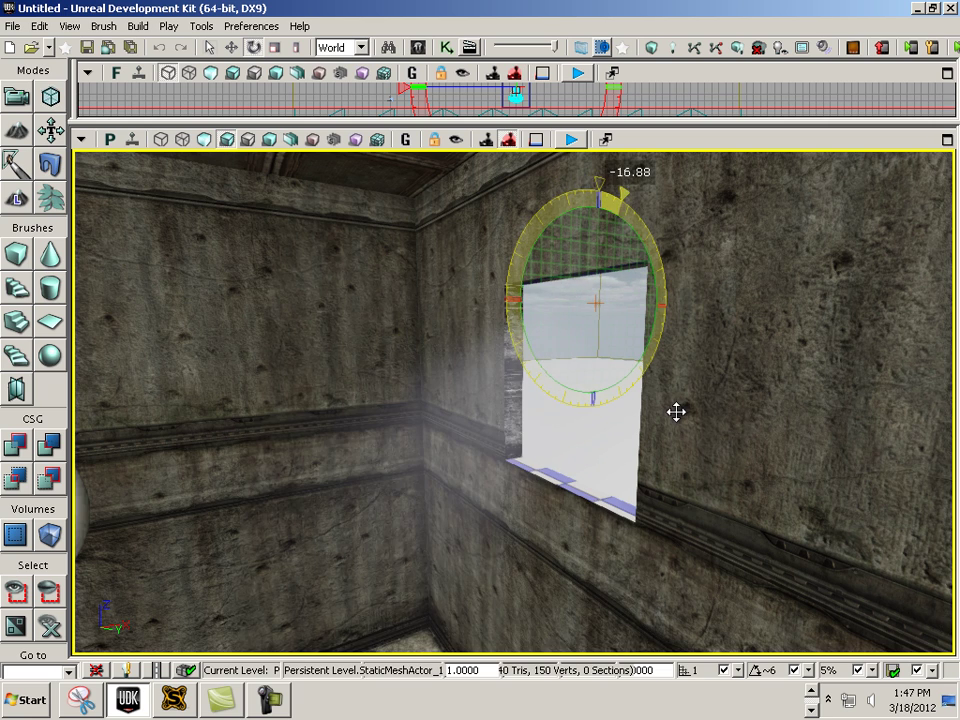
{"action": "left_click_drag", "start_coordinate": [455, 515], "coordinate": [105, 270]}
{"action": "right_click_drag", "start_coordinate": [105, 270], "coordinate": [273, 343]}
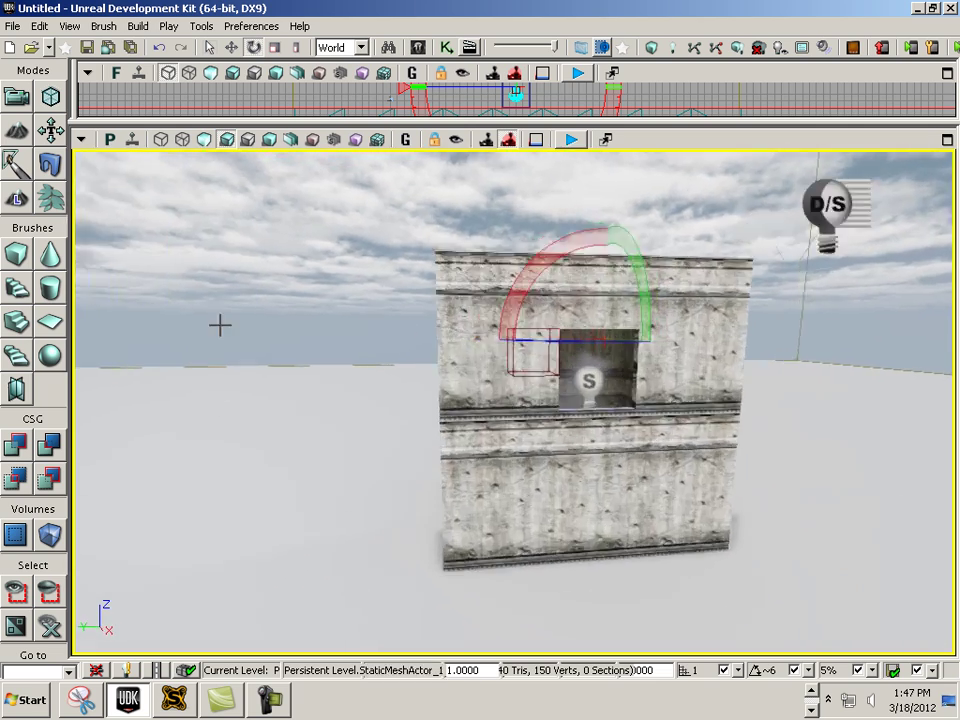
{"action": "mouse_move", "coordinate": [220, 325]}
{"action": "left_mouse_down"}
{"action": "mouse_move", "coordinate": [315, 150]}
{"action": "mouse_move", "coordinate": [197, 152]}
{"action": "mouse_move", "coordinate": [220, 308]}
{"action": "mouse_move", "coordinate": [401, 156]}
{"action": "mouse_move", "coordinate": [741, 339]}
{"action": "mouse_move", "coordinate": [557, 193]}
{"action": "mouse_move", "coordinate": [776, 225]}
{"action": "mouse_move", "coordinate": [714, 222]}
{"action": "mouse_move", "coordinate": [760, 283]}
{"action": "mouse_move", "coordinate": [317, 559]}
{"action": "left_mouse_up"}
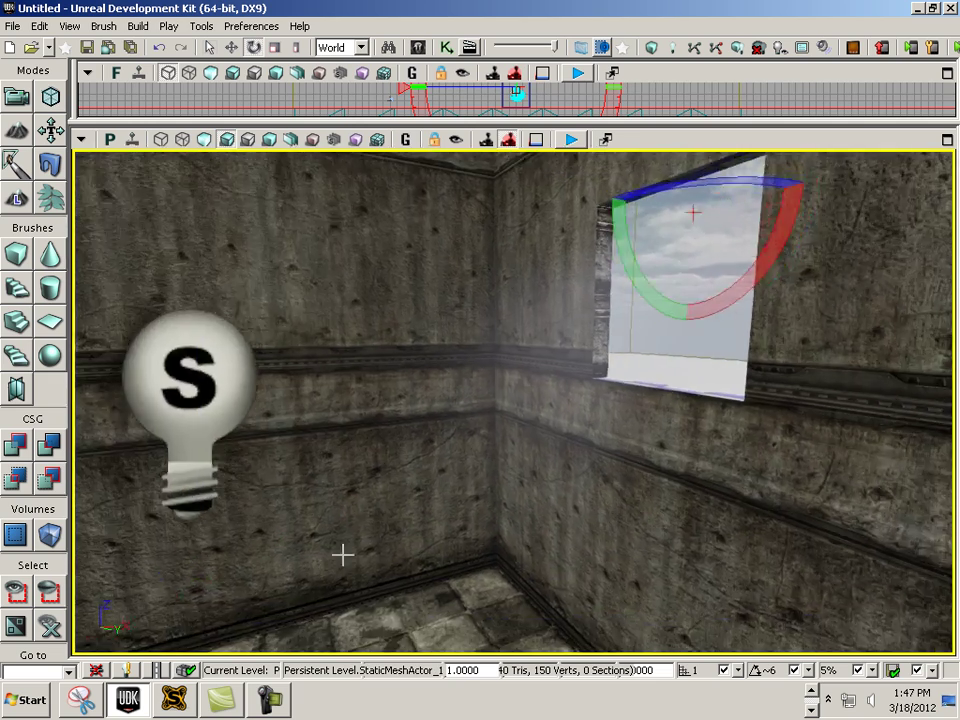
{"action": "left_click_drag", "start_coordinate": [342, 554], "coordinate": [360, 597]}
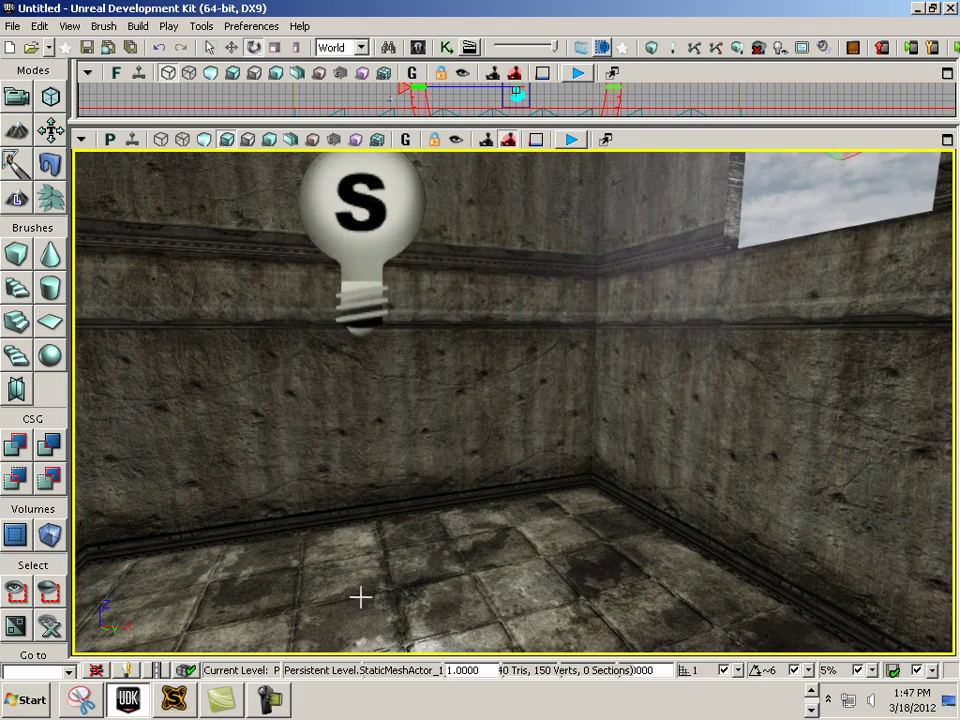
Build the level's lighting at Preview quality with Lightmass and dismiss the map check results.
{"action": "left_click", "coordinate": [138, 26]}
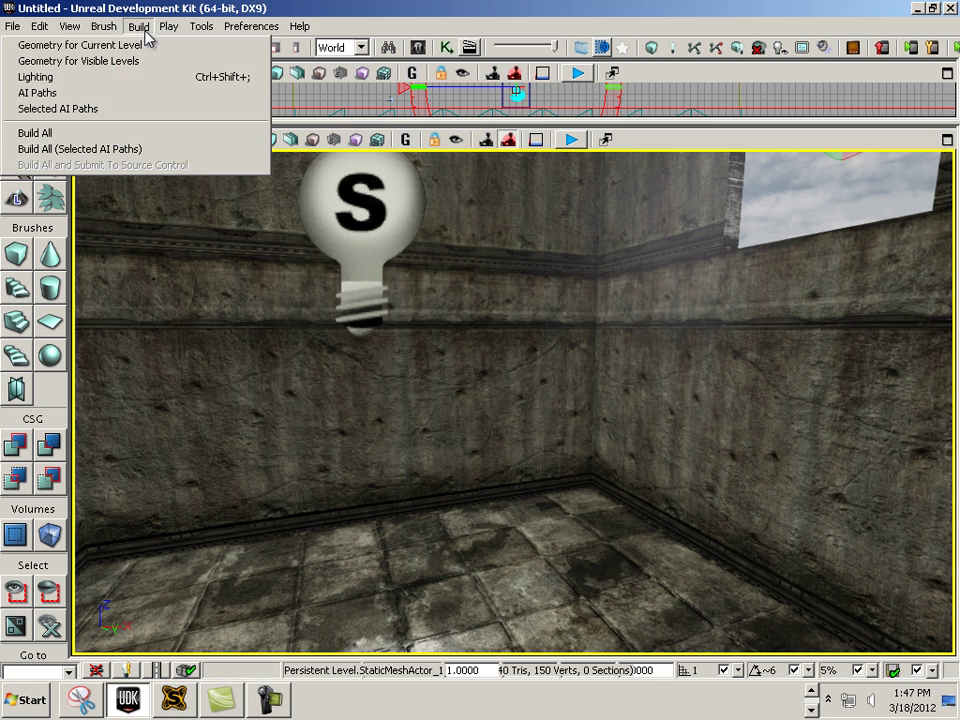
{"action": "left_click", "coordinate": [140, 77]}
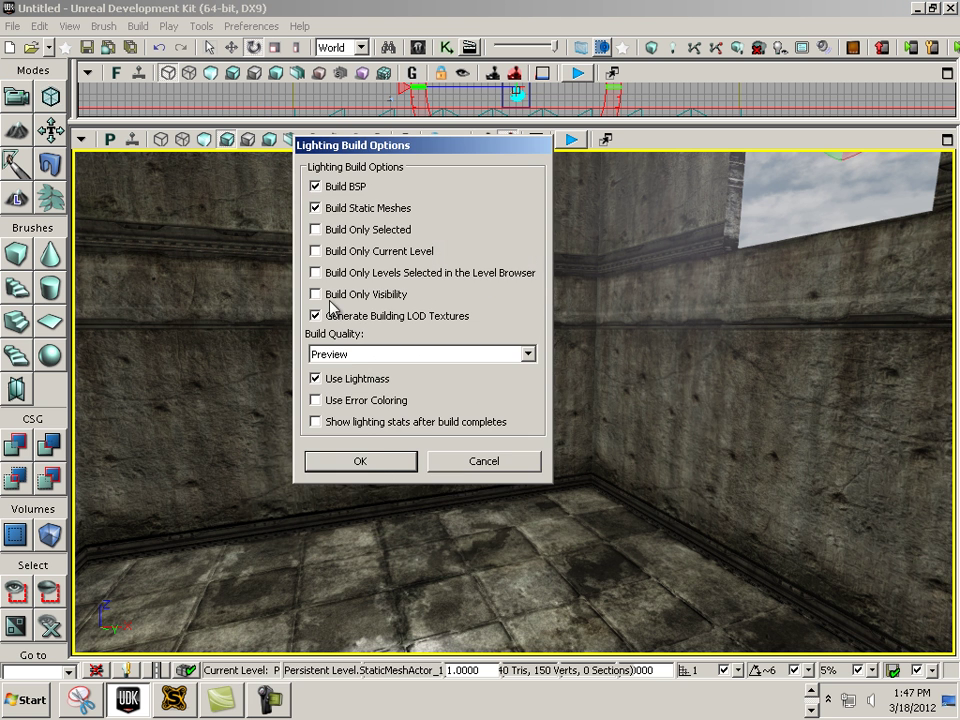
{"action": "left_click", "coordinate": [373, 463]}
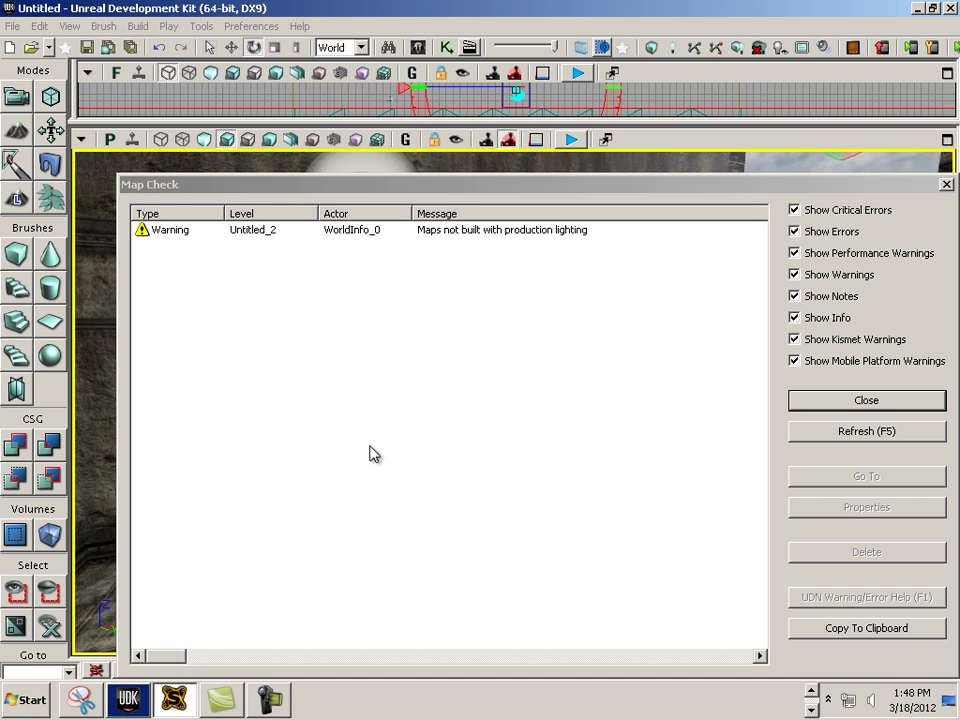
{"action": "left_click", "coordinate": [946, 185]}
Play the level from the room's floor and walk around to examine the light beam at the window.
{"action": "left_click", "coordinate": [372, 555]}
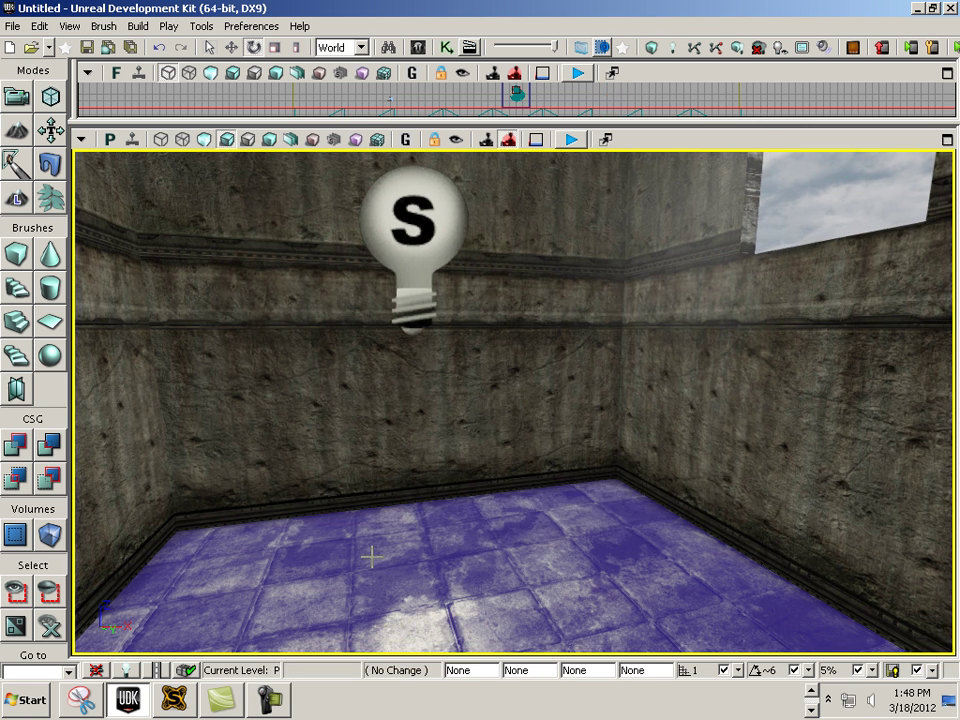
{"action": "right_click", "coordinate": [371, 553]}
{"action": "left_click", "coordinate": [394, 524]}
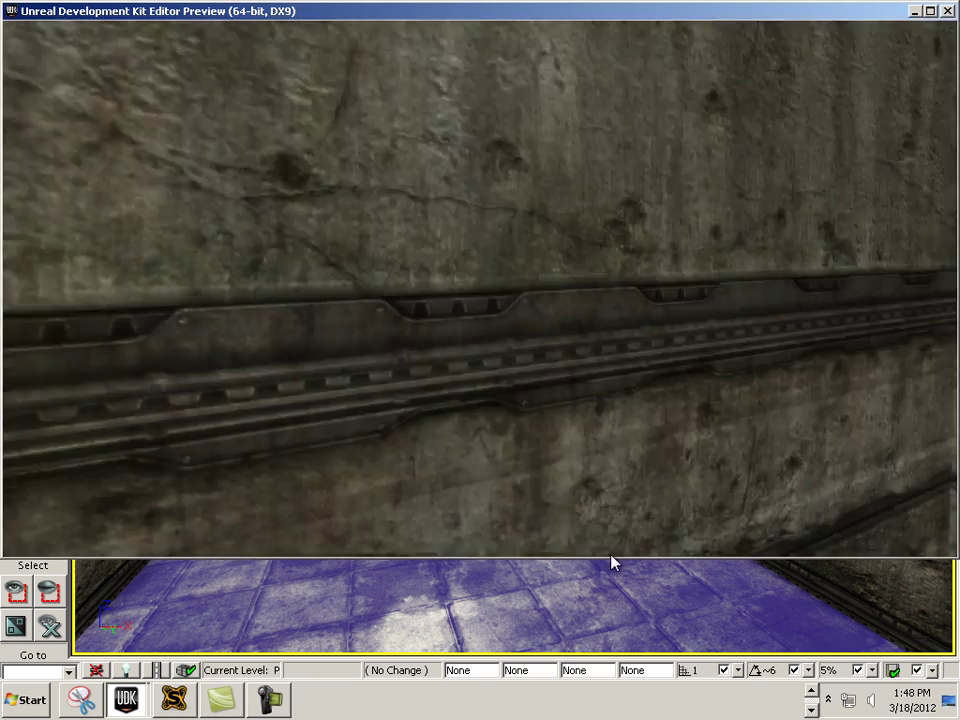
{"action": "key", "text": "s"}
{"action": "key", "text": "w"}
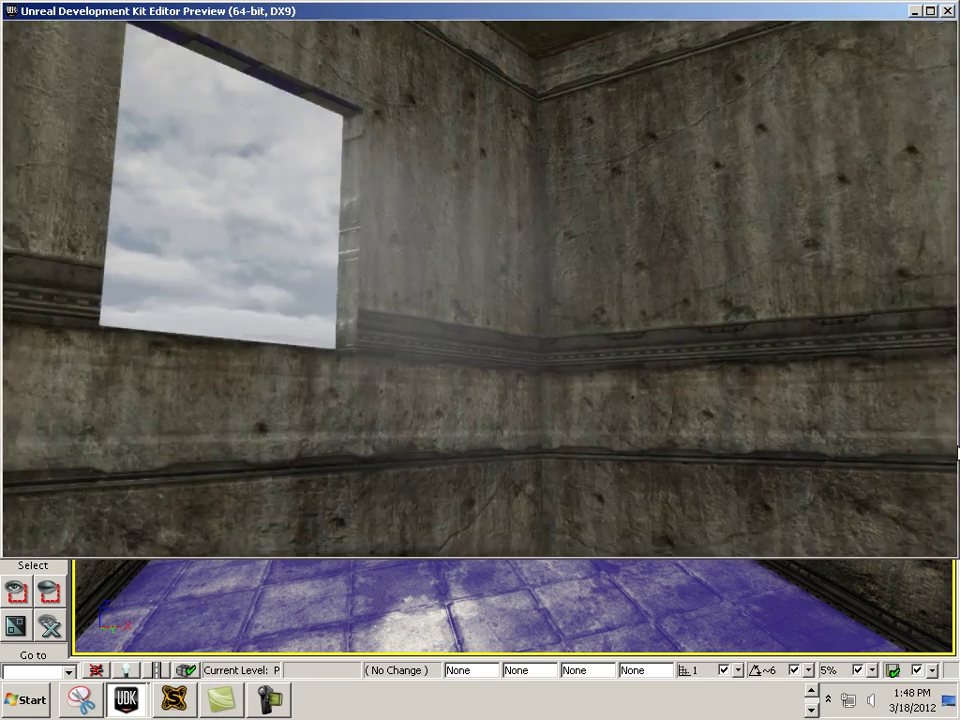